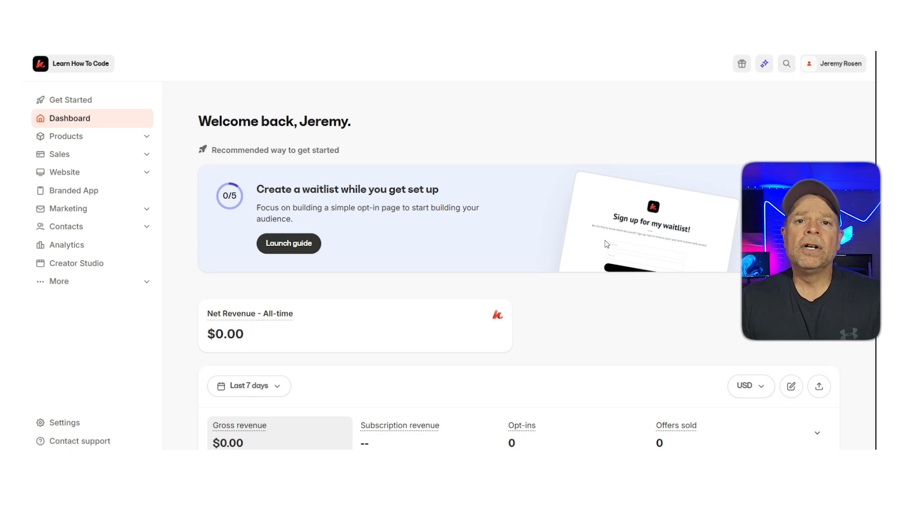
# Step: Start a new newsletter product and title it "Scaling Up with" followed by the creator's first name
pyautogui.click(98, 136)
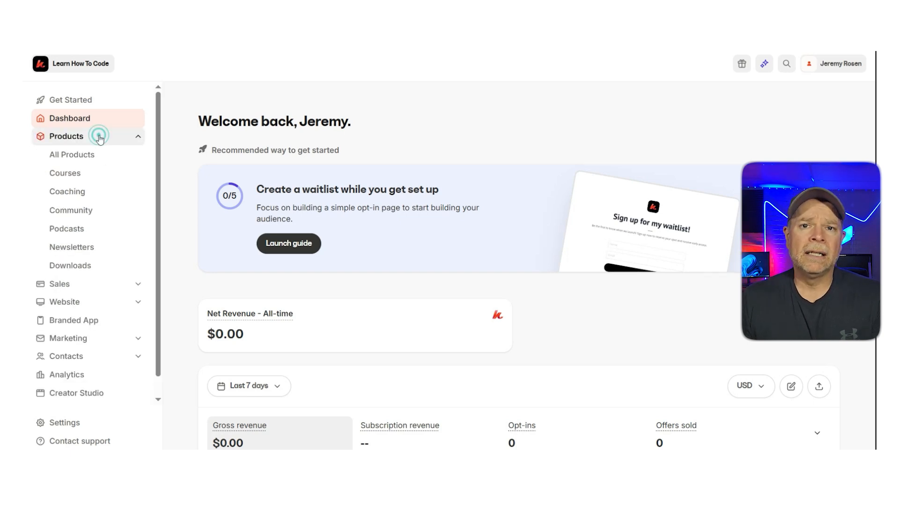
pyautogui.click(102, 242)
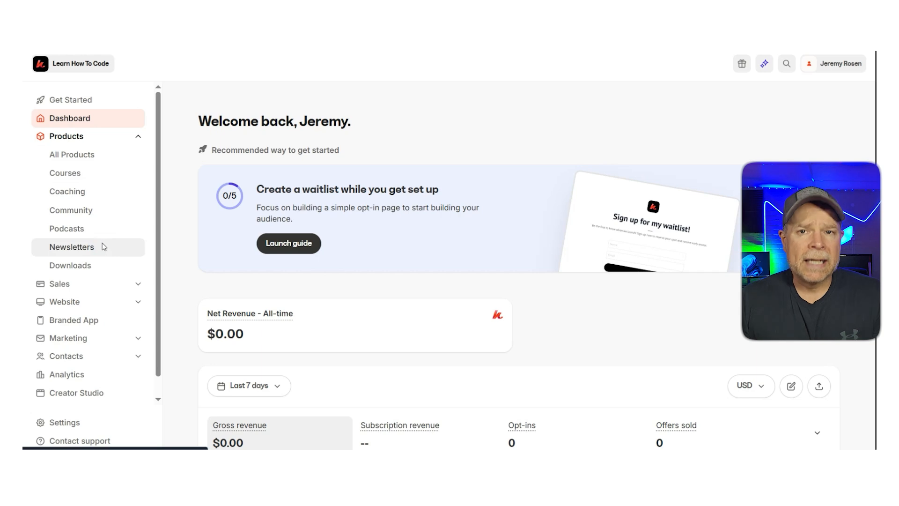
pyautogui.click(495, 327)
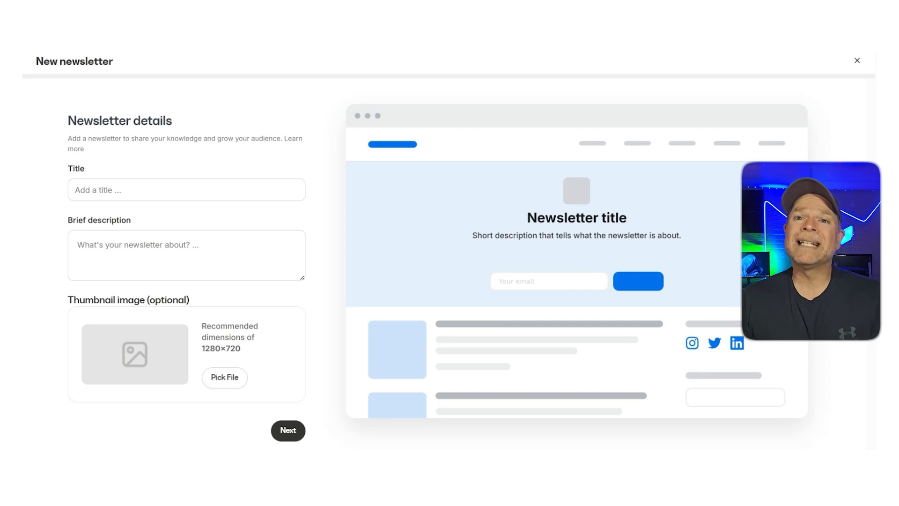
pyautogui.click(157, 185)
pyautogui.write('Scaling Up with Jeremy')
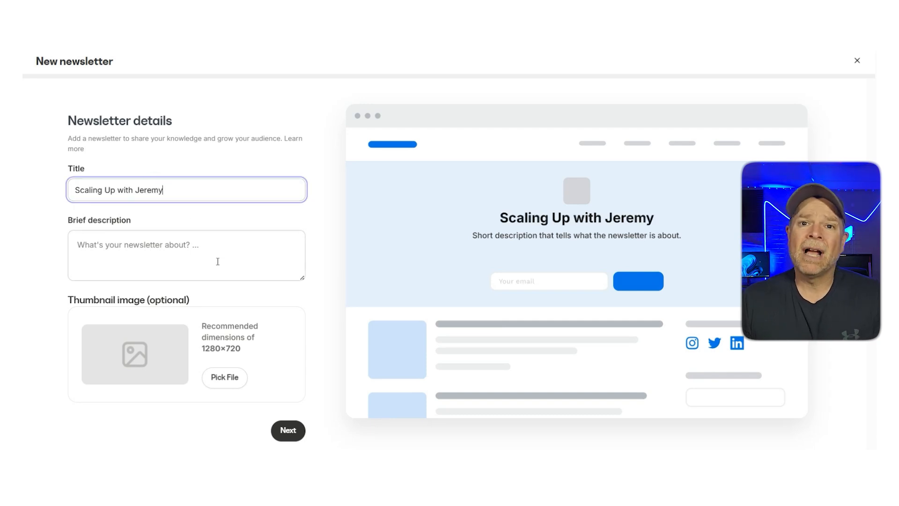
# Step: Upload Image_fx (5).jpg as the newsletter's thumbnail image and try to continue to the next setup page
pyautogui.click(243, 300)
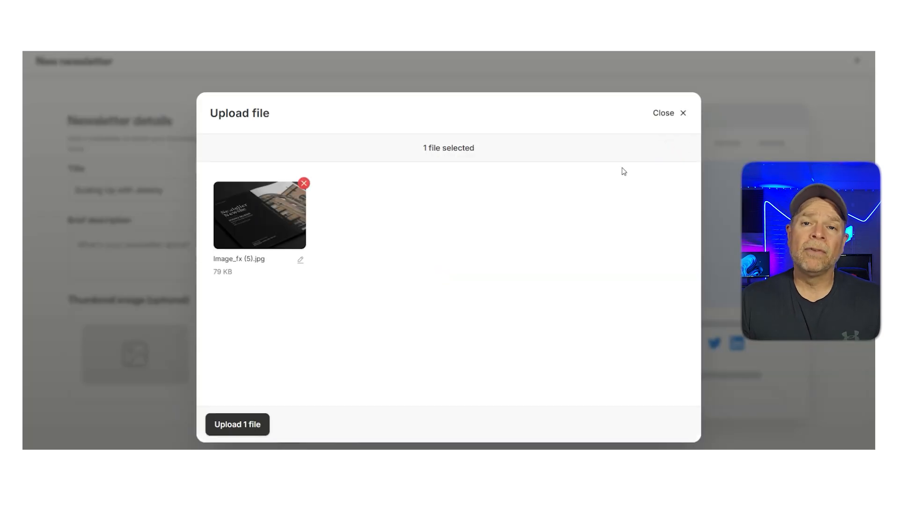
pyautogui.click(238, 424)
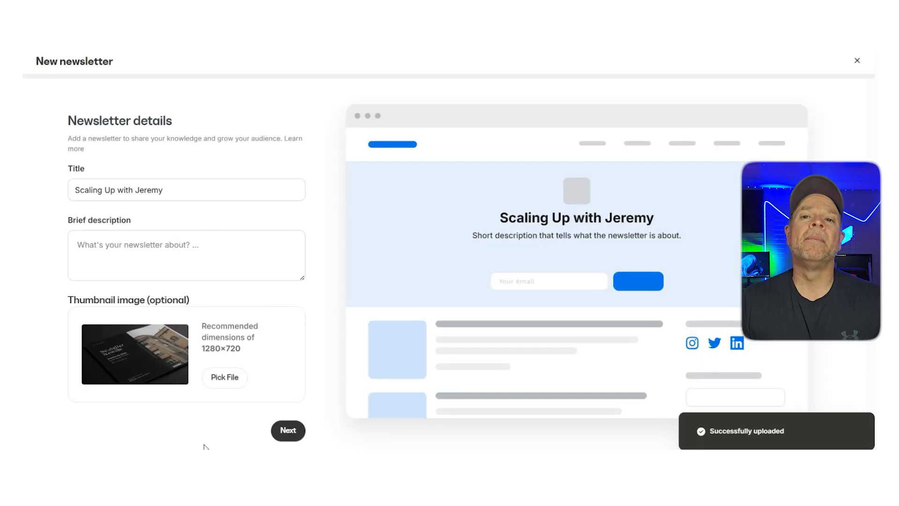
pyautogui.scroll(-1, 293, 414)
pyautogui.click(282, 434)
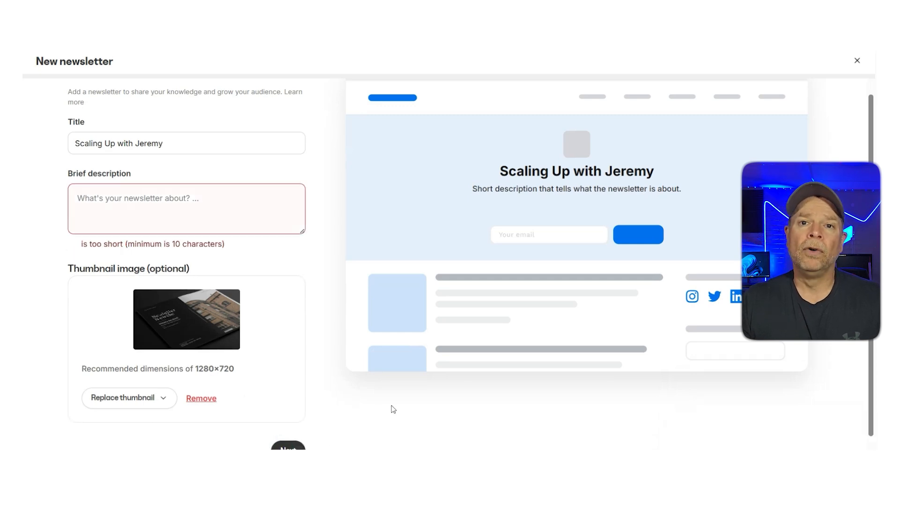
# Step: Enter "About work" as the brief description and finish creating the newsletter without a paid tier
pyautogui.click(225, 224)
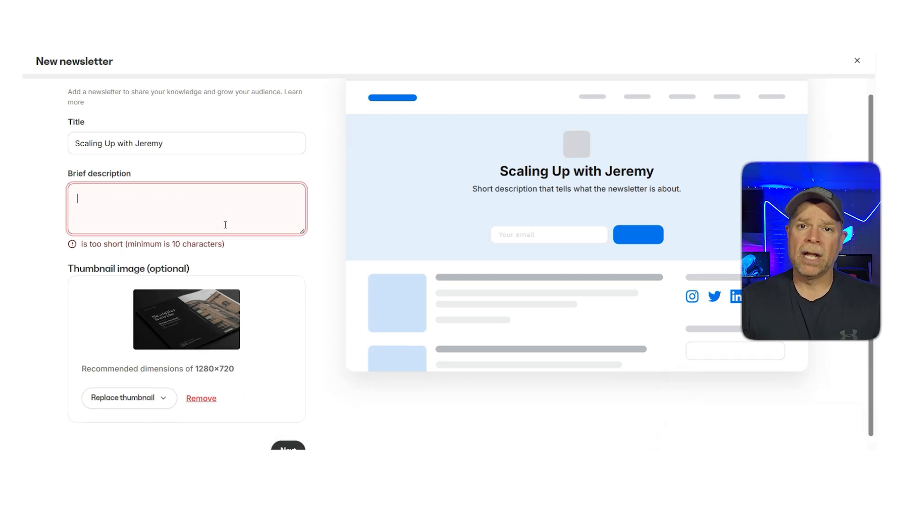
pyautogui.write('About')
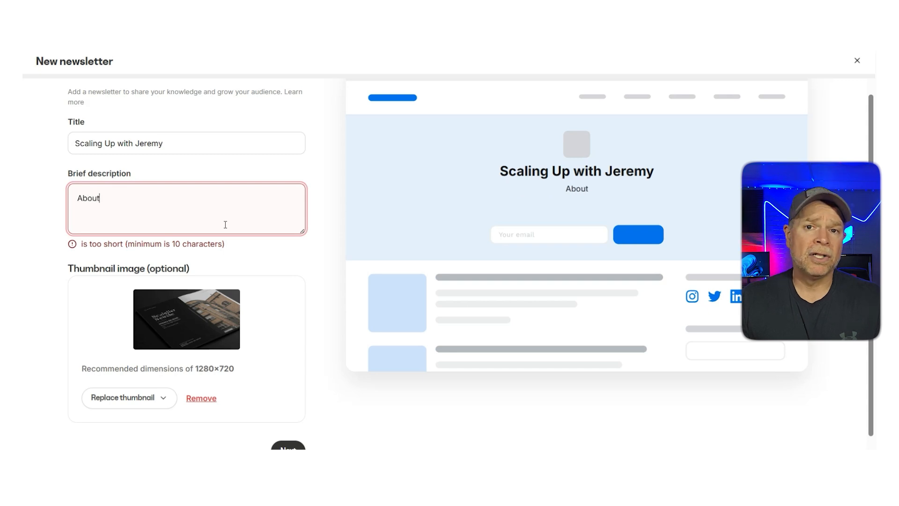
pyautogui.write(' work')
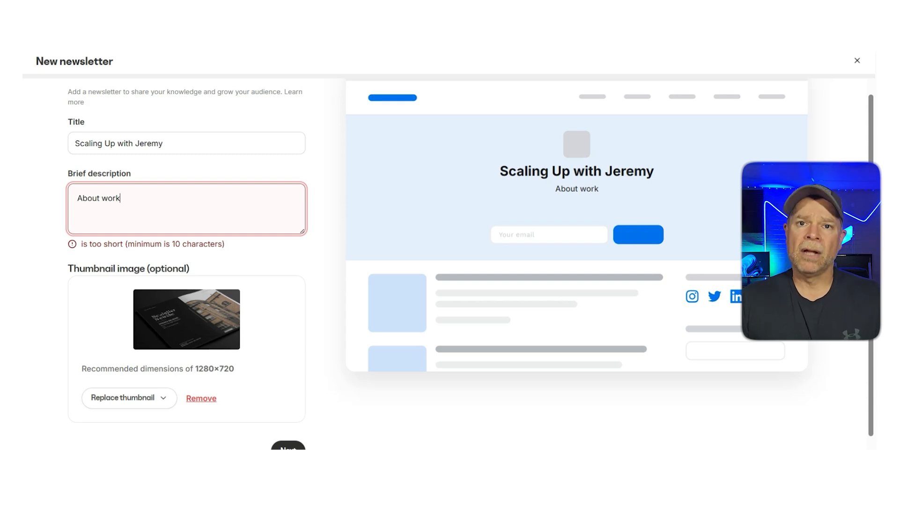
pyautogui.click(288, 445)
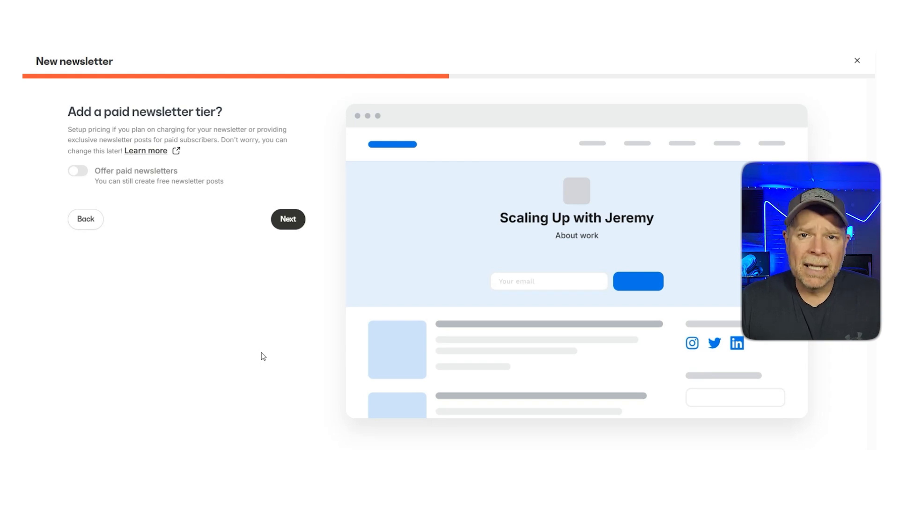
pyautogui.click(296, 218)
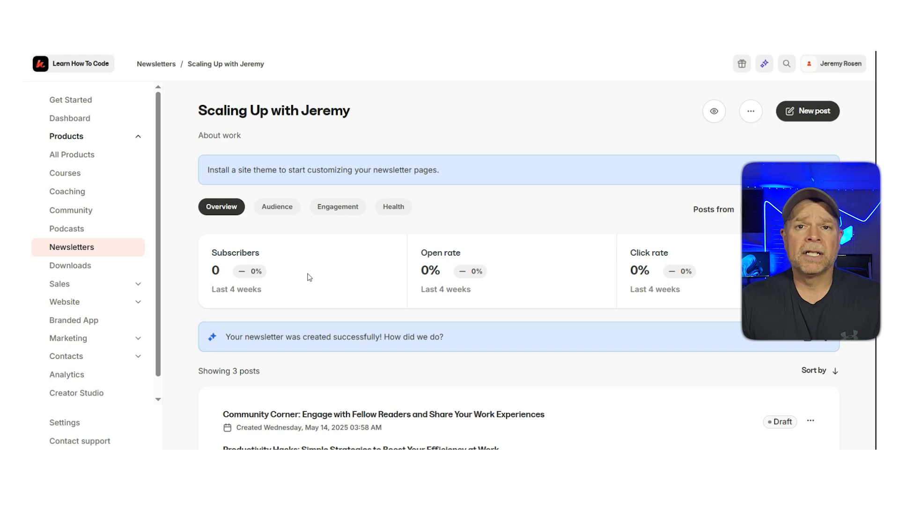
# Step: Review the newsletter's Audience, Engagement and Health statistics along with its list of draft posts
pyautogui.scroll(-1, 309, 277)
pyautogui.click(277, 150)
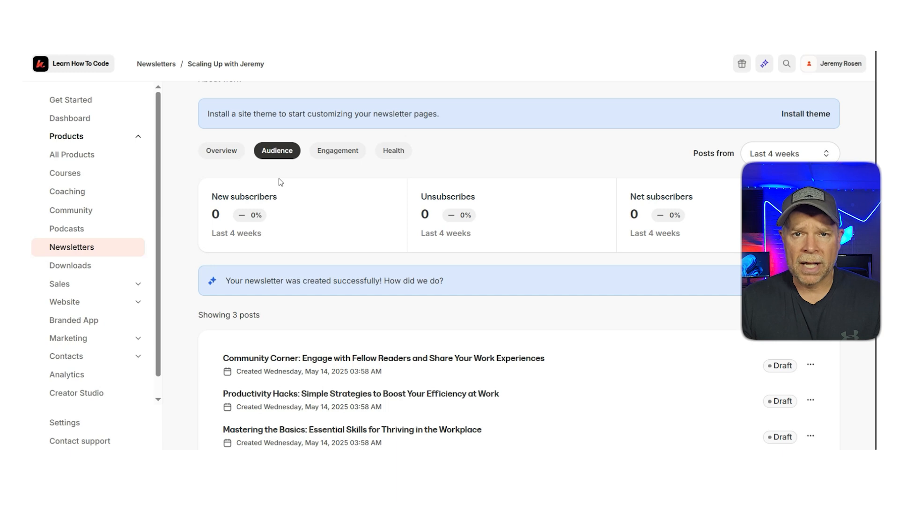
pyautogui.click(341, 160)
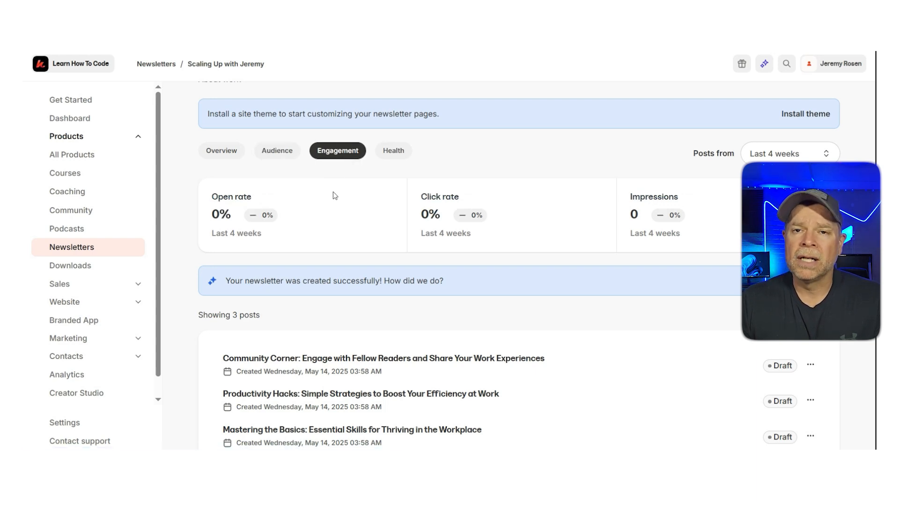
pyautogui.scroll(-2, 335, 195)
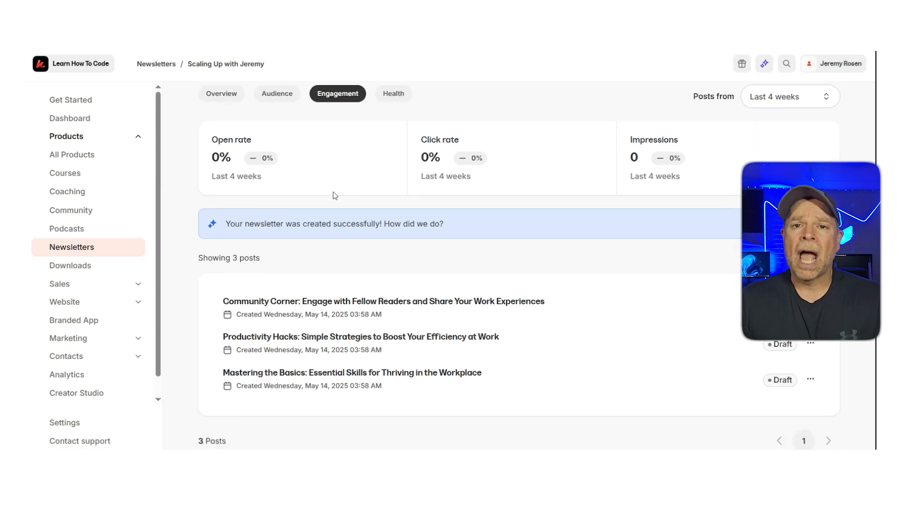
pyautogui.scroll(2, 334, 195)
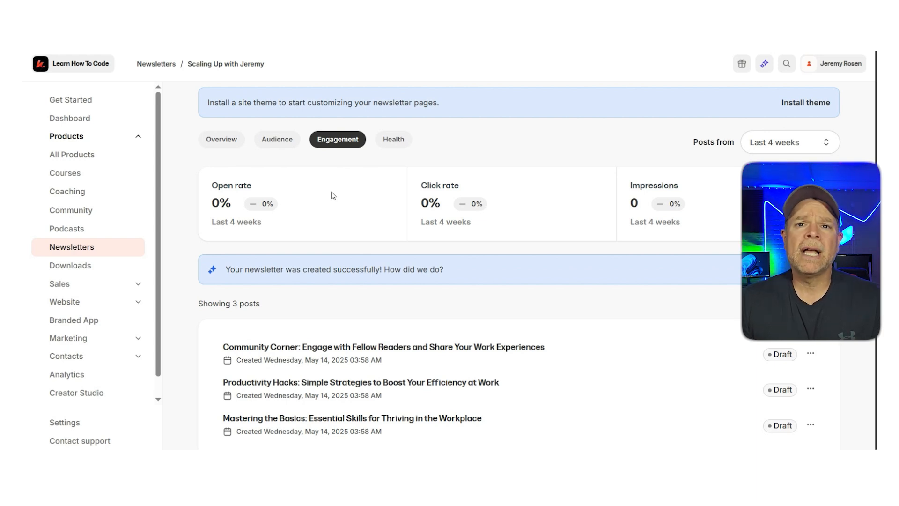
pyautogui.click(393, 139)
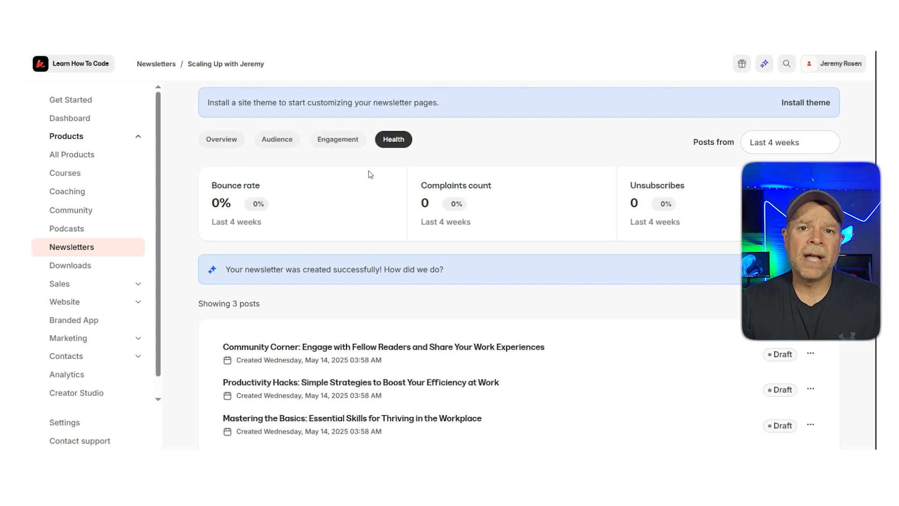
pyautogui.scroll(-1, 370, 174)
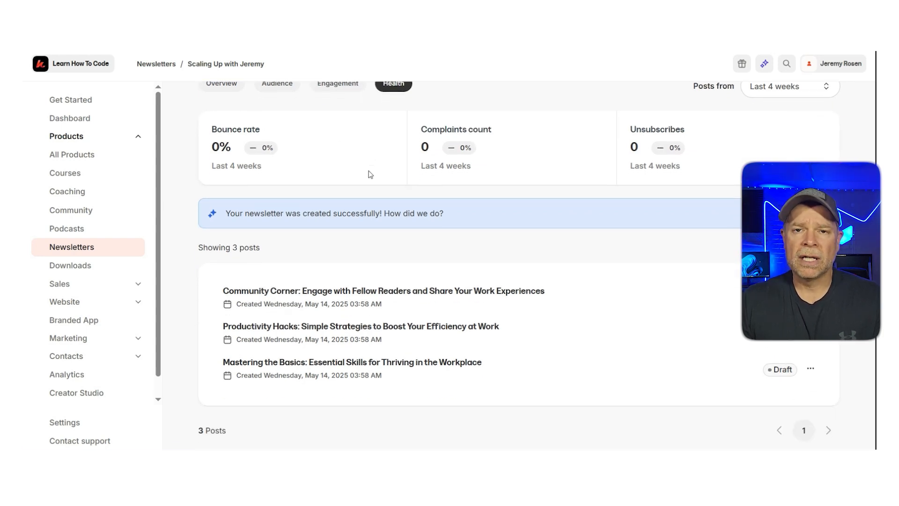
pyautogui.scroll(1, 370, 174)
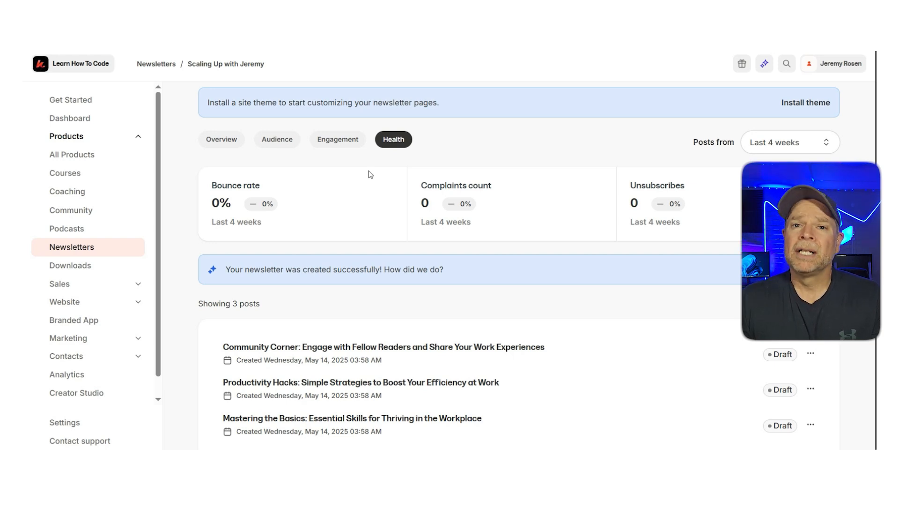
pyautogui.scroll(2, 466, 320)
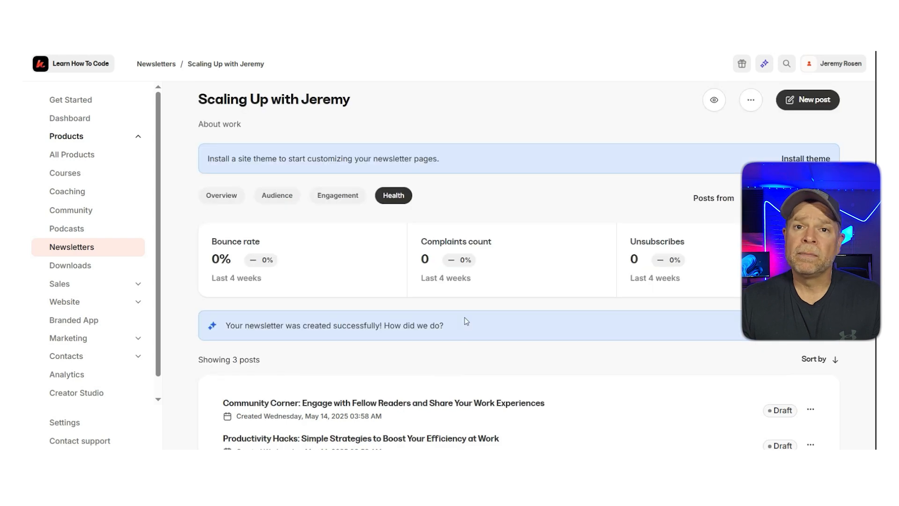
pyautogui.scroll(-2, 466, 320)
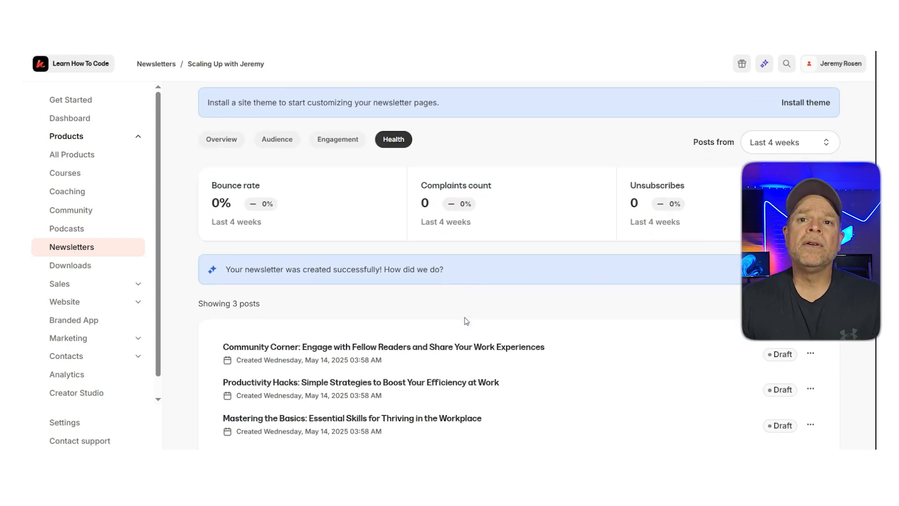
# Step: Open a new newsletter post and review its settings for thumbnail, tags, authors, SEO, comments and email
pyautogui.scroll(2, 466, 320)
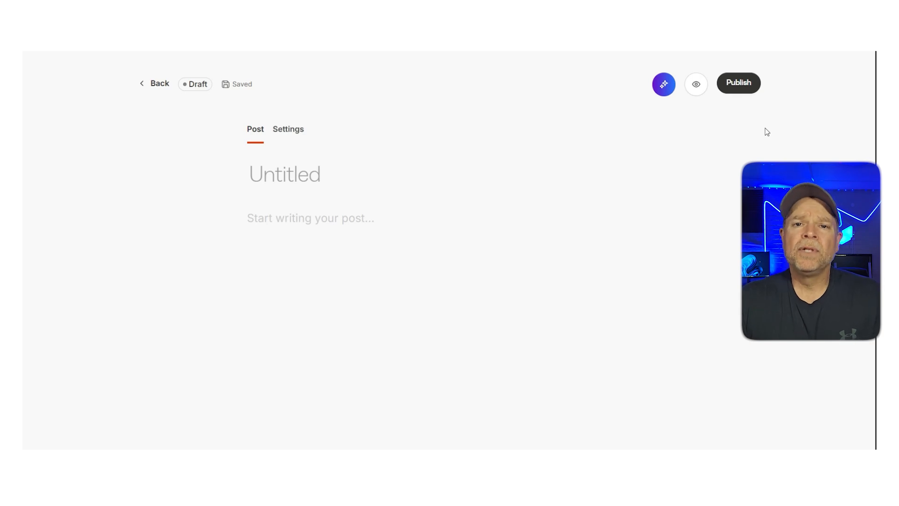
pyautogui.click(288, 129)
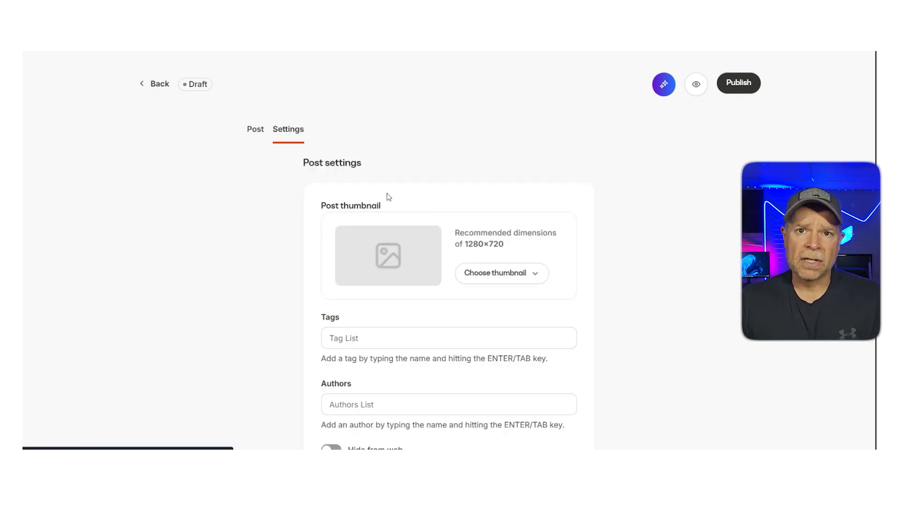
pyautogui.scroll(-3, 386, 195)
pyautogui.scroll(-10, 388, 197)
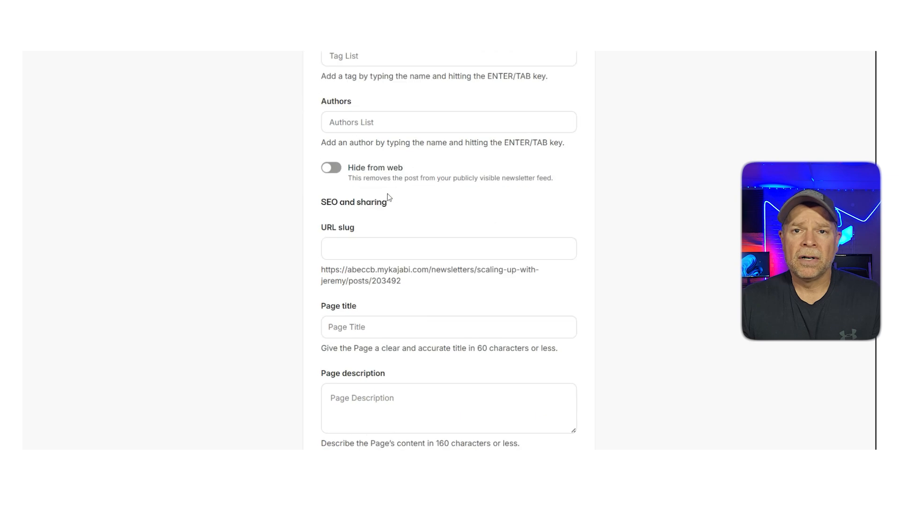
pyautogui.scroll(-6, 388, 193)
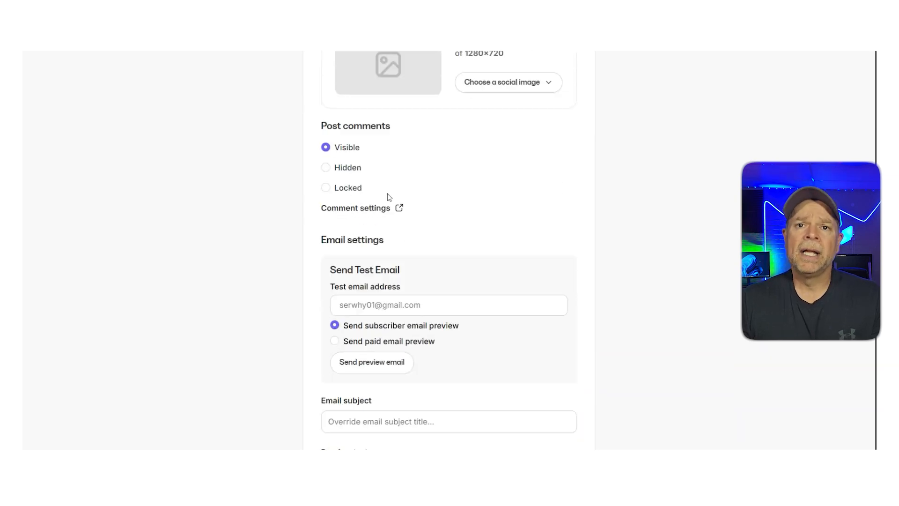
pyautogui.scroll(15, 389, 193)
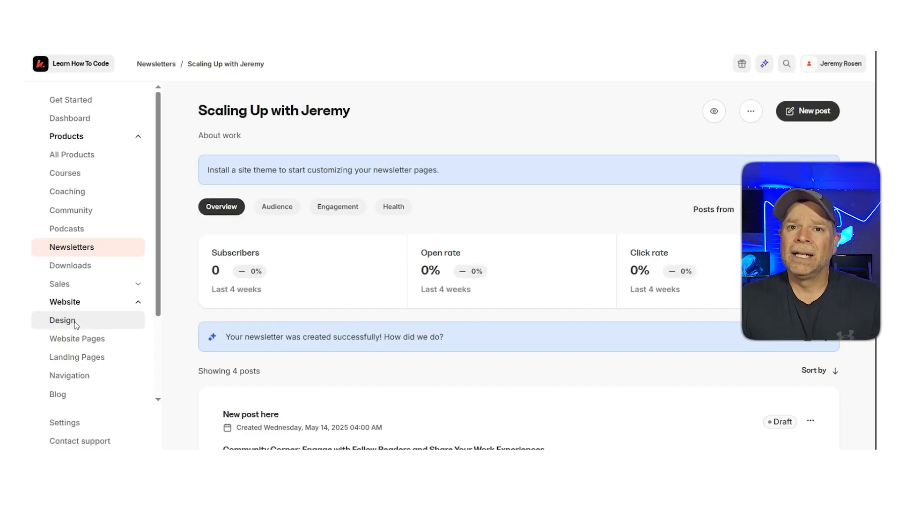
# Step: Open the website design area and browse the available site templates in the Template Store
pyautogui.click(74, 321)
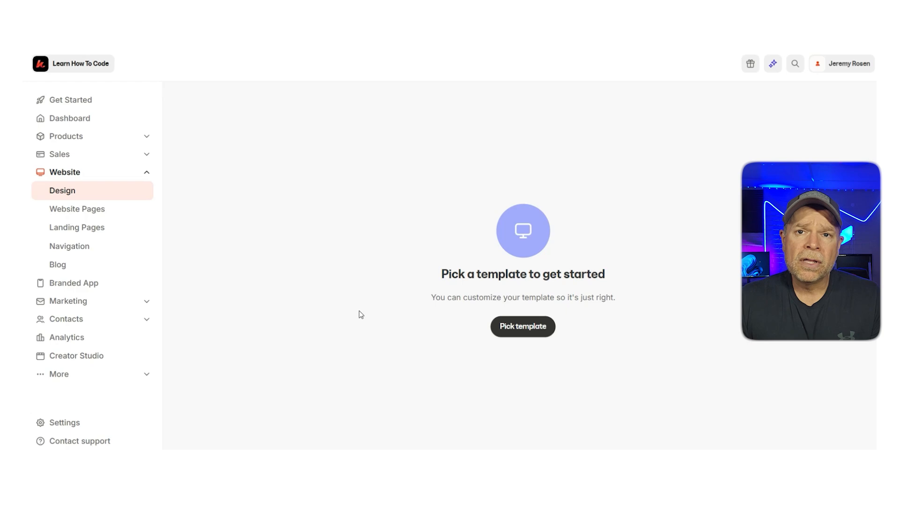
pyautogui.scroll(-6, 458, 281)
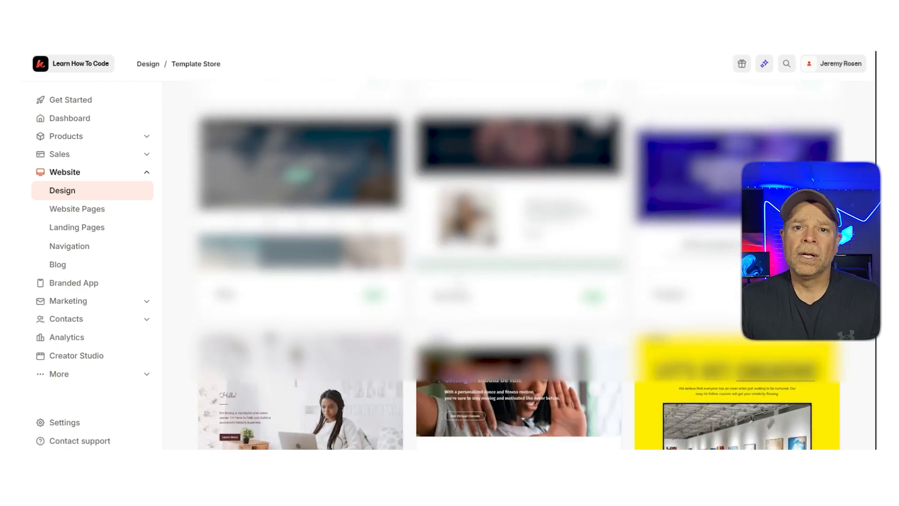
pyautogui.scroll(-8, 515, 263)
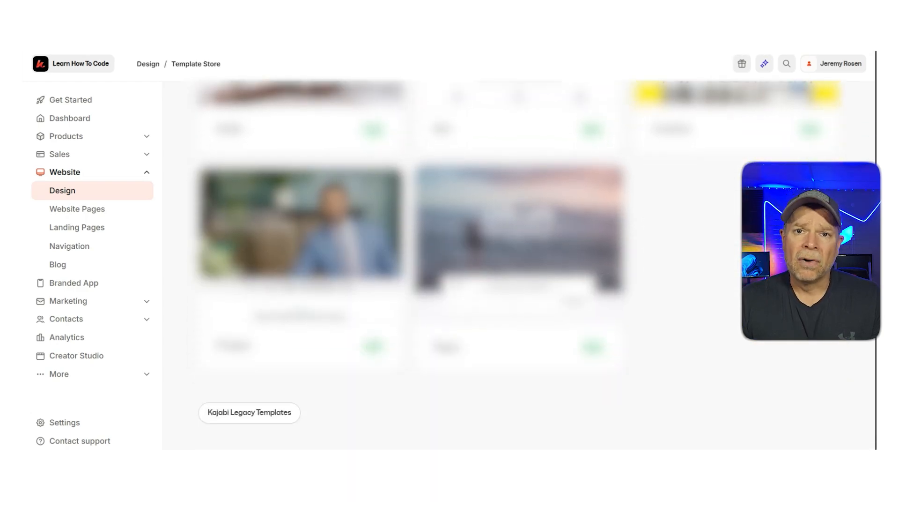
pyautogui.scroll(12, 515, 262)
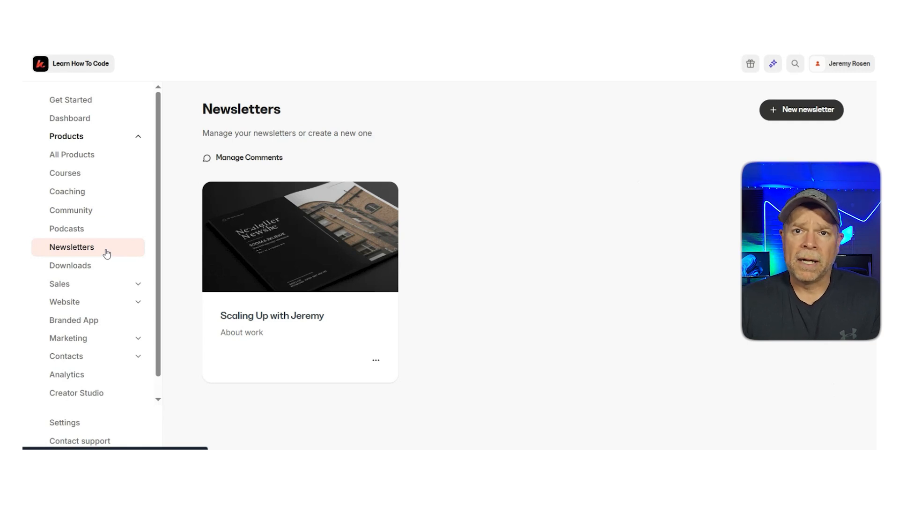
# Step: Open the newsletter's own settings and review its details, comment settings and premium content monetization options
pyautogui.click(337, 285)
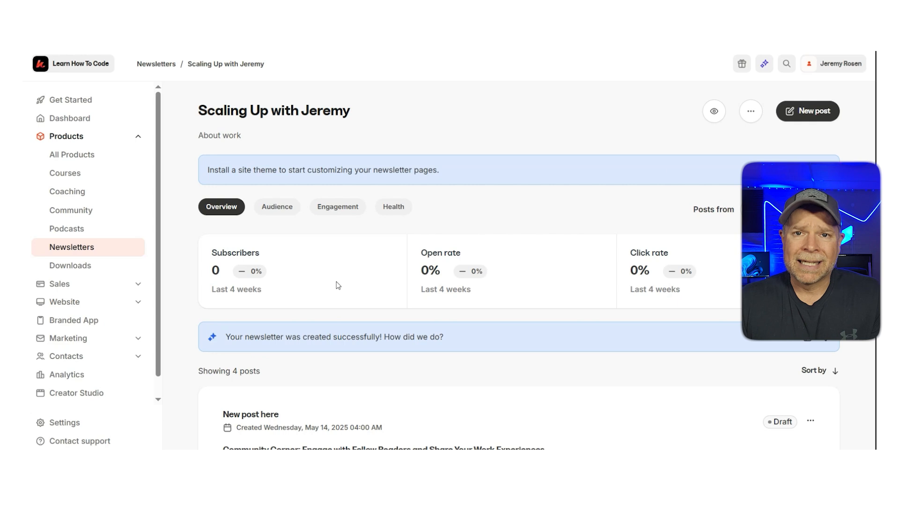
pyautogui.click(751, 113)
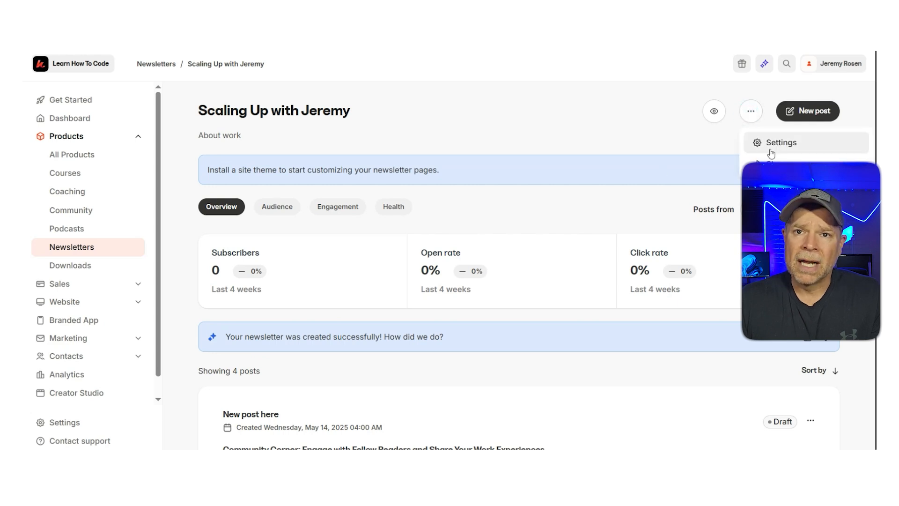
pyautogui.click(814, 146)
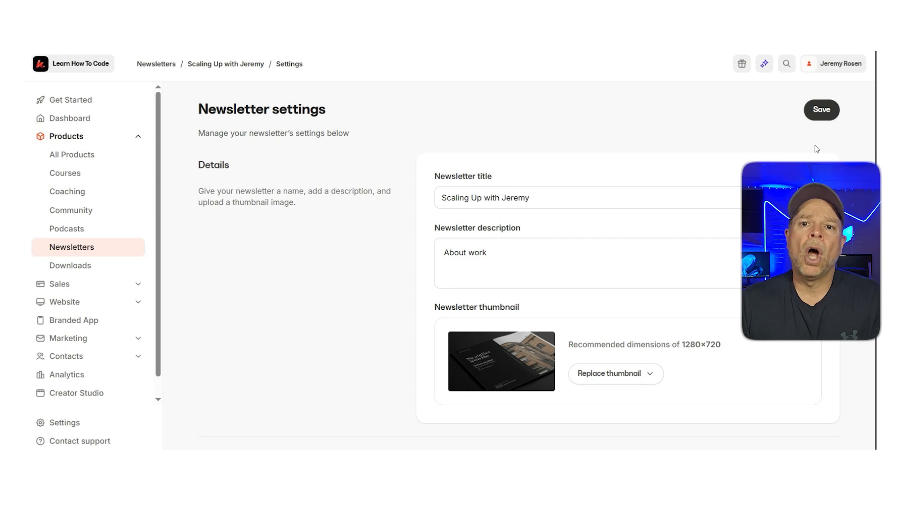
pyautogui.scroll(-1, 814, 145)
pyautogui.scroll(1, 815, 145)
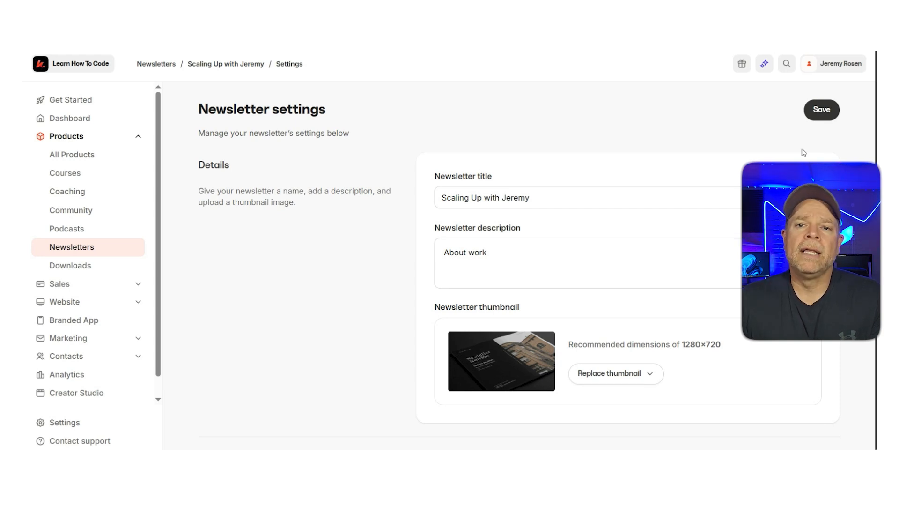
pyautogui.scroll(-6, 397, 330)
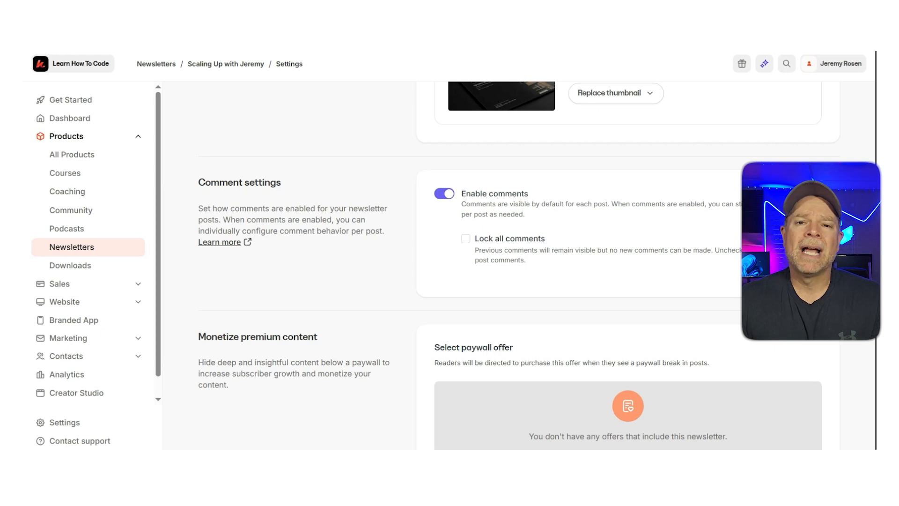
# Step: Look at the new paywall offer form, review the SEO and social sharing settings, and return to the newsletter overview
pyautogui.scroll(-4, 402, 301)
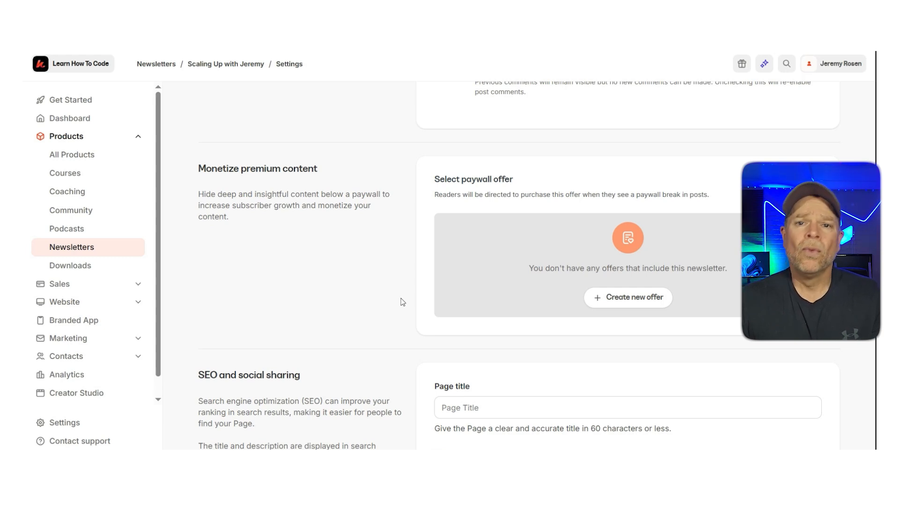
pyautogui.click(642, 300)
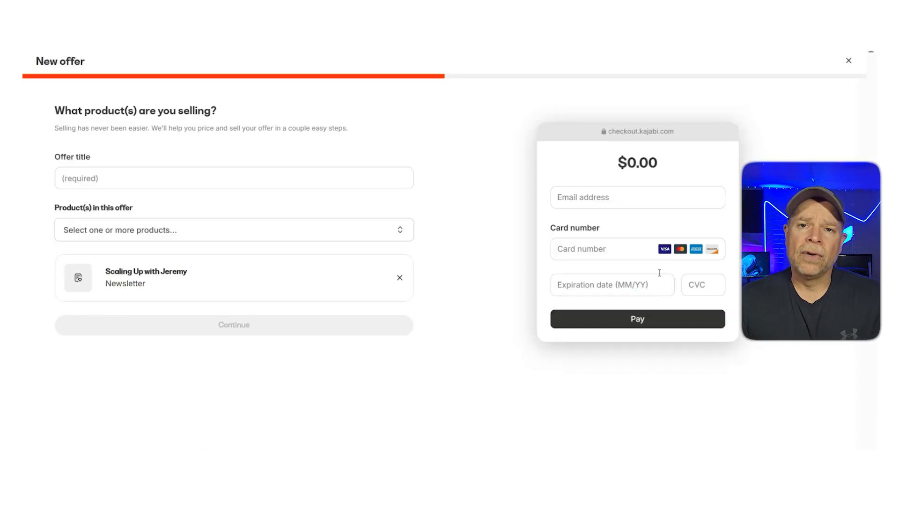
pyautogui.click(847, 61)
pyautogui.scroll(-3, 351, 374)
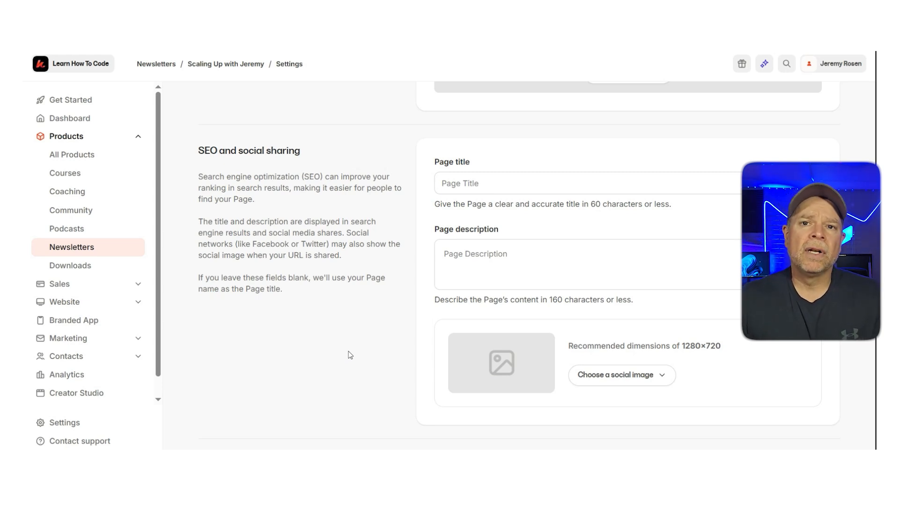
pyautogui.scroll(15, 348, 354)
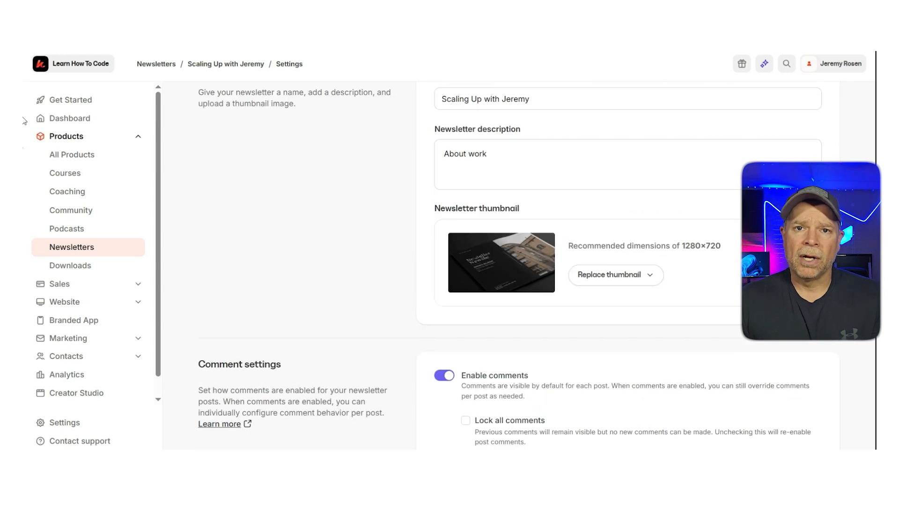
pyautogui.click(814, 115)
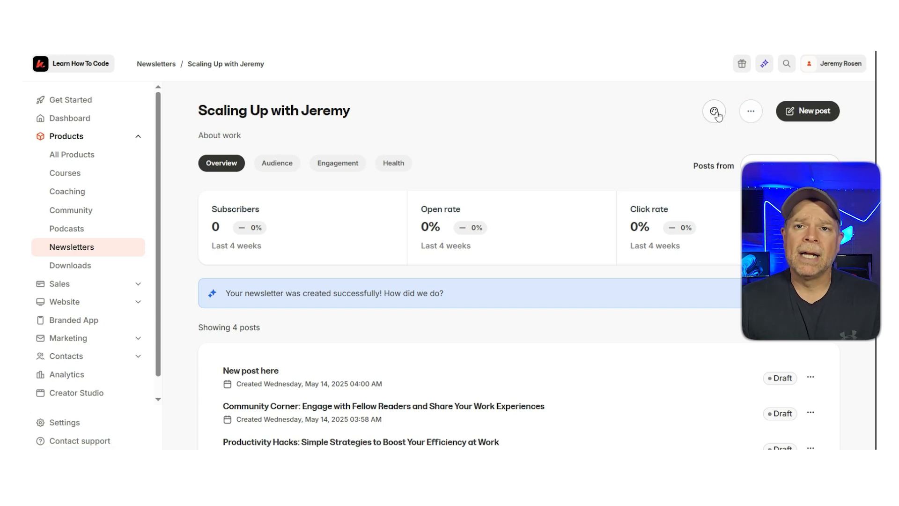
# Step: Open the main newsletter page for customization and review the options of its Newsletter Hero section
pyautogui.click(715, 112)
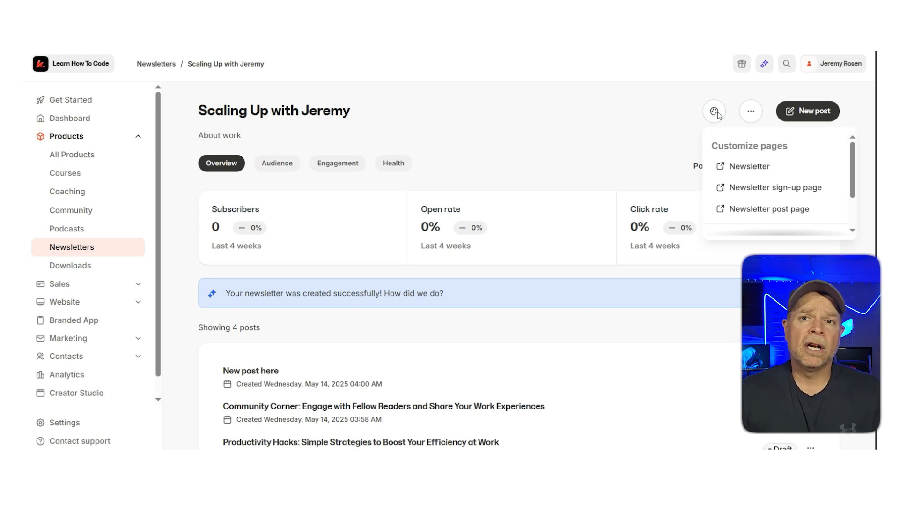
pyautogui.click(742, 167)
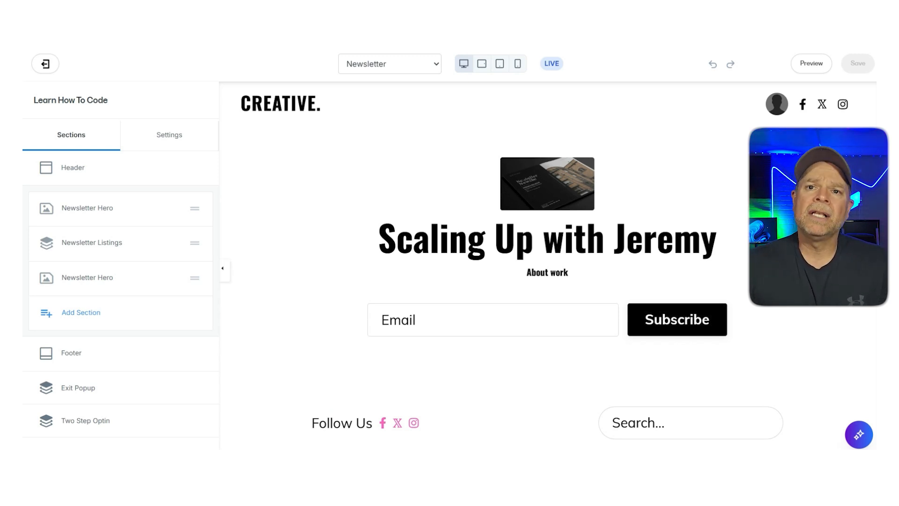
pyautogui.click(341, 327)
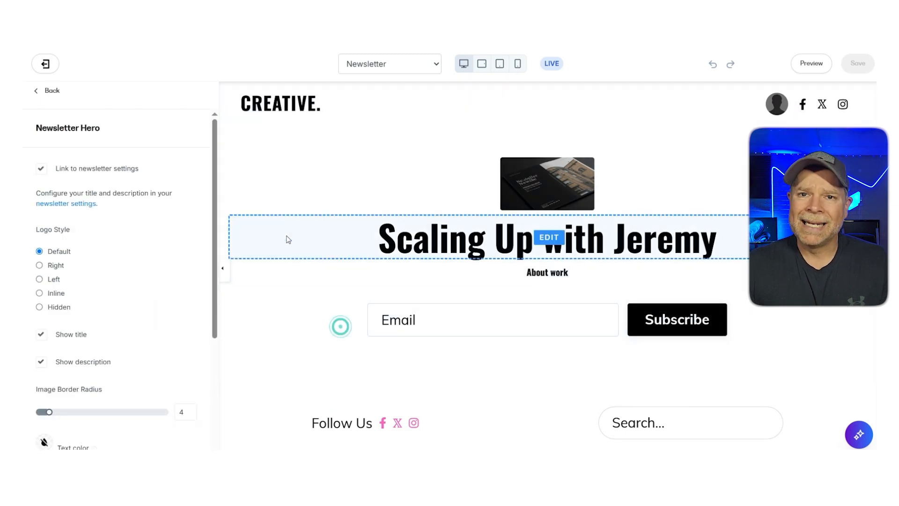
pyautogui.scroll(-4, 171, 187)
pyautogui.scroll(4, 167, 191)
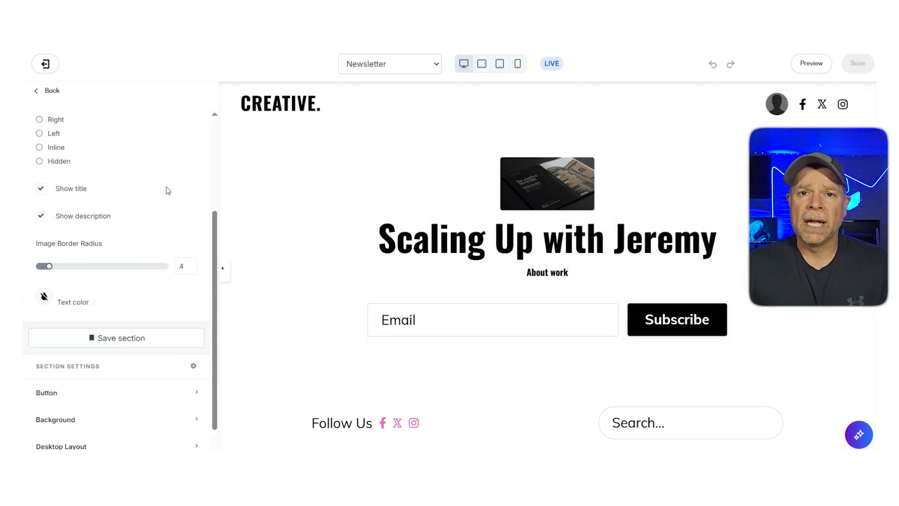
pyautogui.scroll(1, 167, 191)
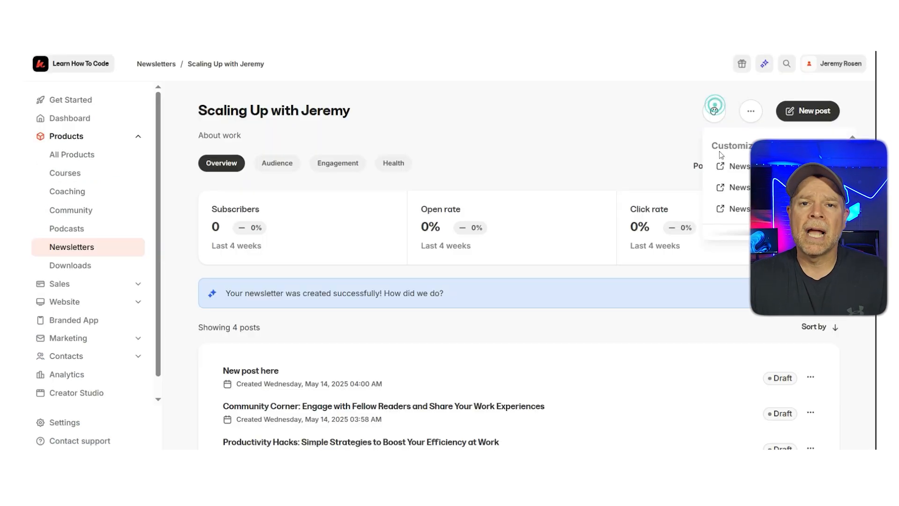
# Step: Open the newsletter sign-up page for customization and examine its Newsletter Hero settings
pyautogui.click(720, 187)
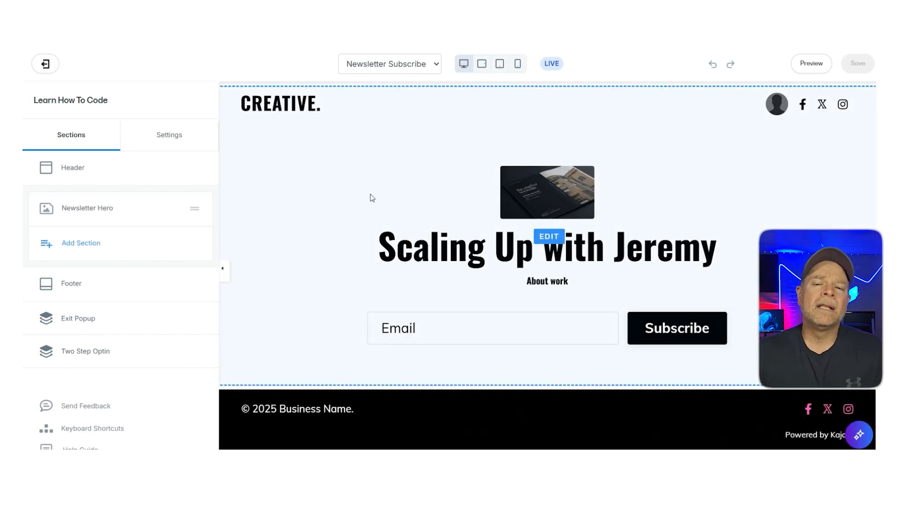
pyautogui.click(297, 215)
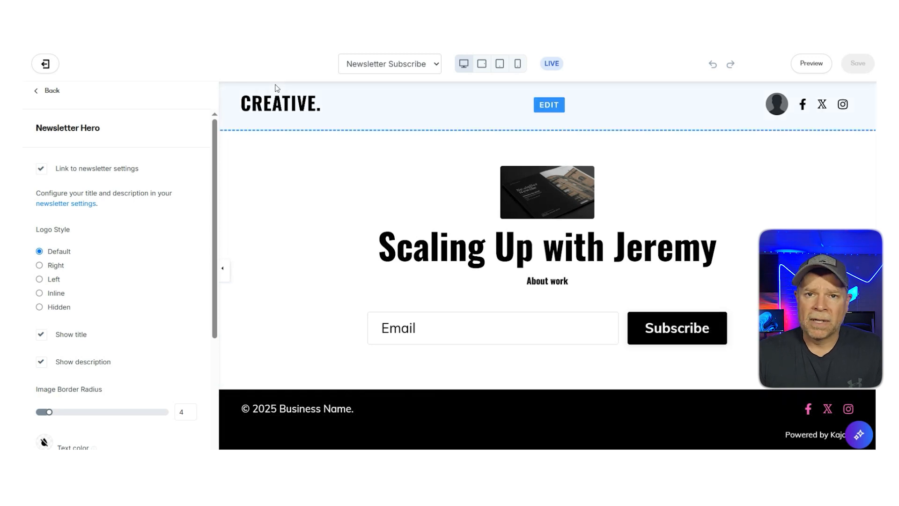
pyautogui.scroll(-2, 111, 212)
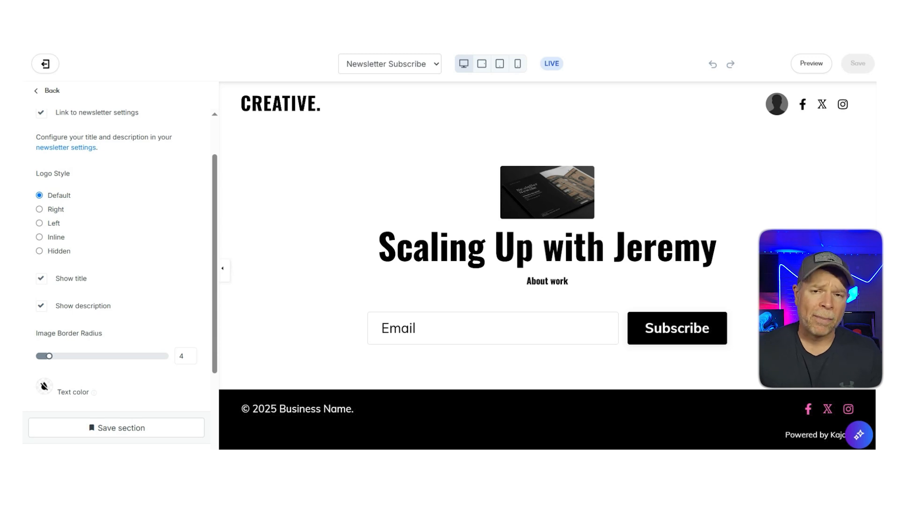
pyautogui.scroll(2, 115, 301)
pyautogui.click(41, 90)
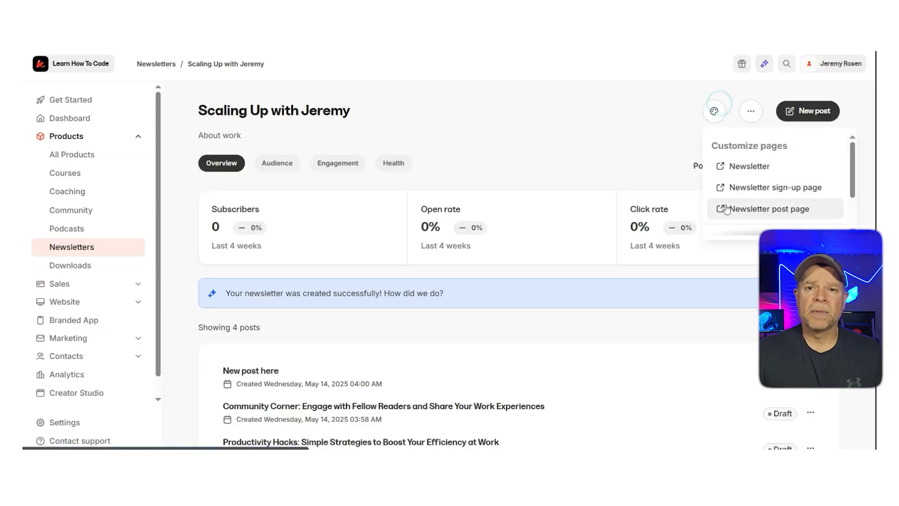
# Step: Open the newsletter post page for customization and review its layout from the post body down to the footer
pyautogui.click(737, 207)
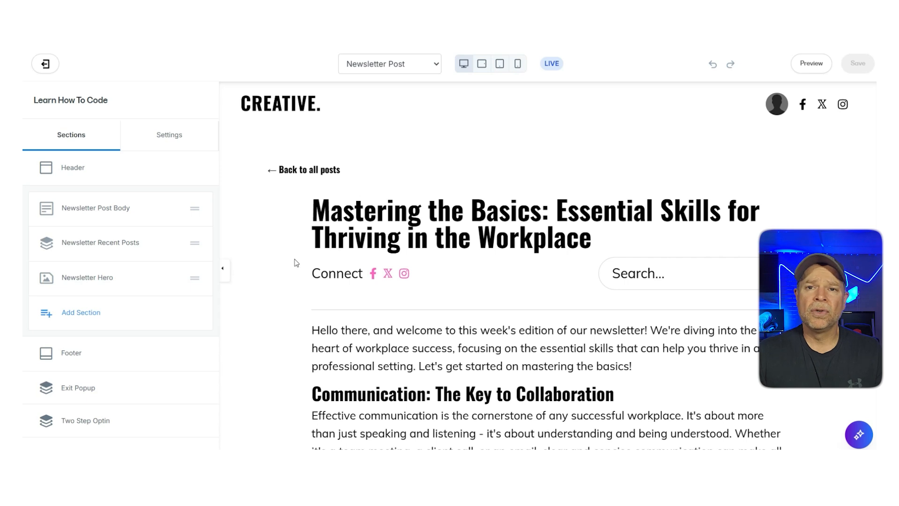
pyautogui.scroll(-1, 296, 263)
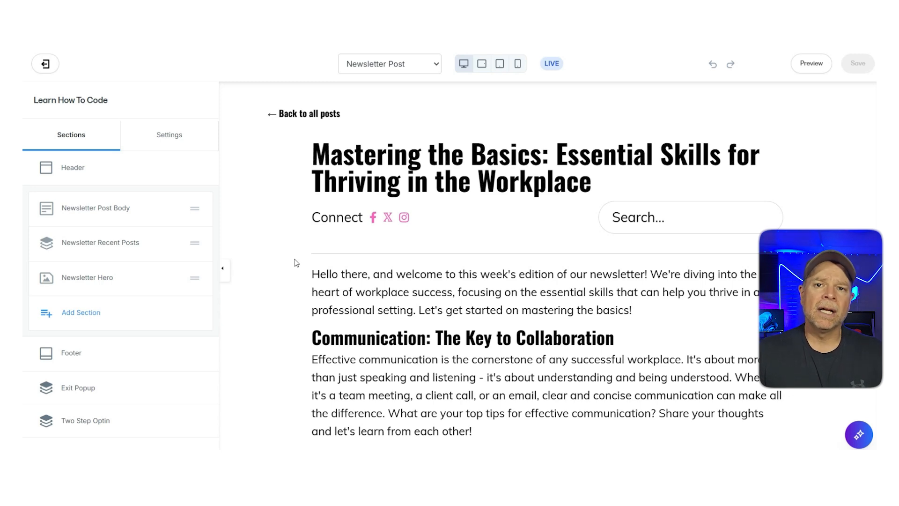
pyautogui.scroll(-3, 156, 206)
pyautogui.scroll(-9, 372, 304)
pyautogui.scroll(-8, 371, 303)
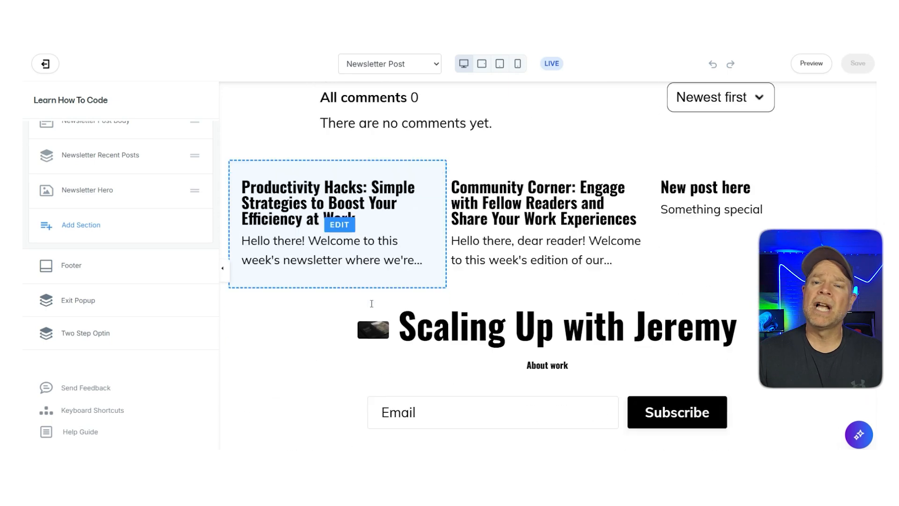
pyautogui.scroll(-2, 371, 304)
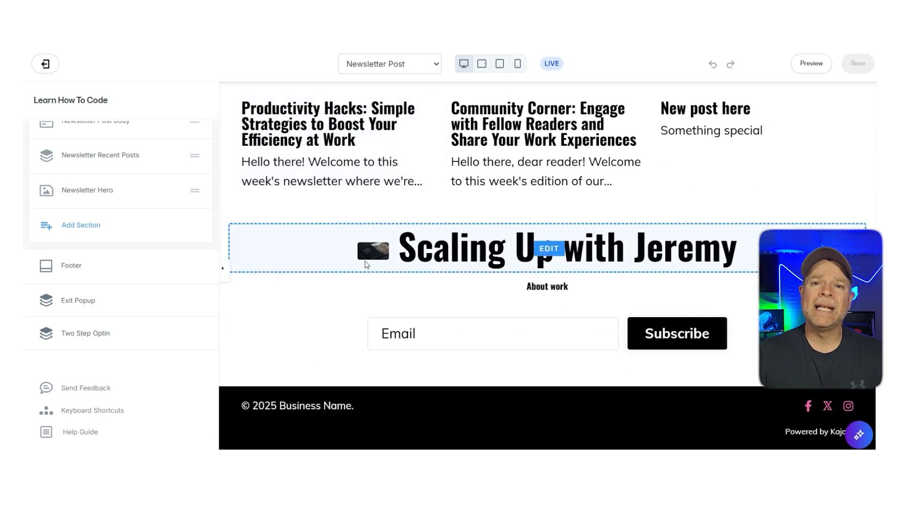